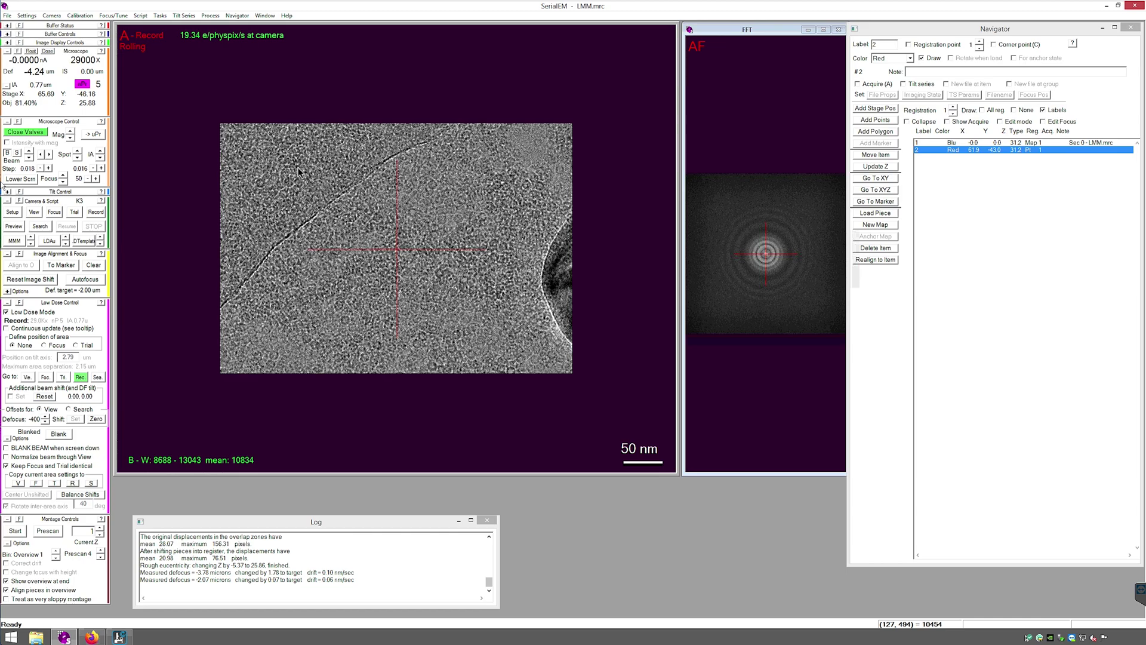
Step: In live Preview at 29000x, move the stage until the hole-edge feature is centred, then stop Preview
click(14, 228)
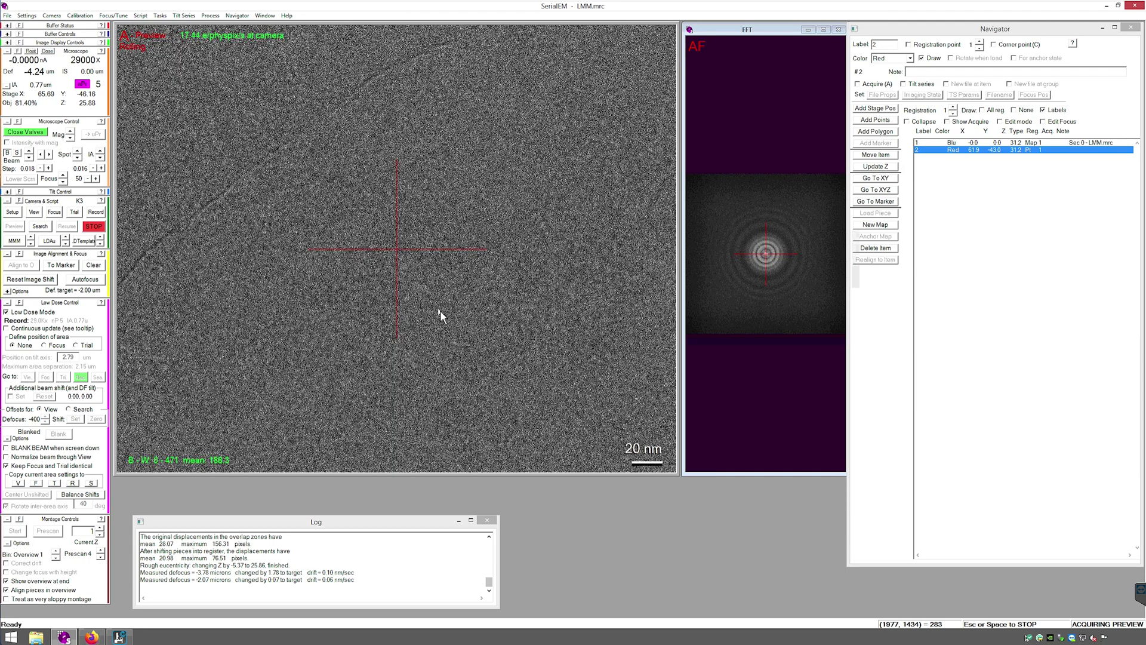
scroll(442, 309, down, 2)
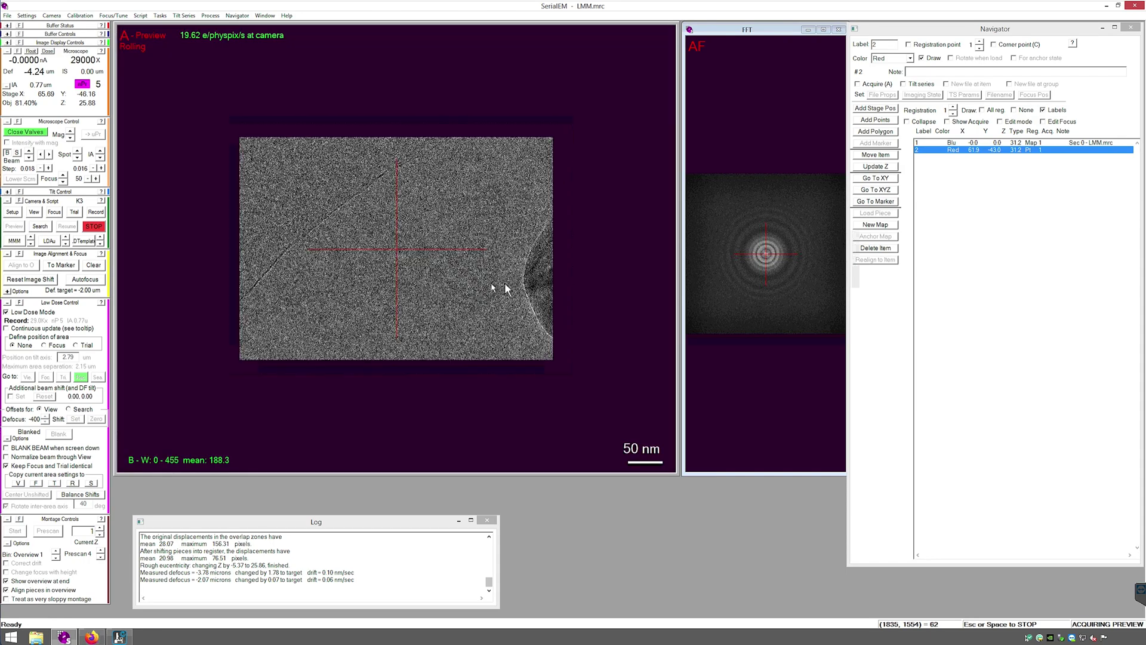
drag(517, 273, 332, 227)
click(494, 223)
click(323, 280)
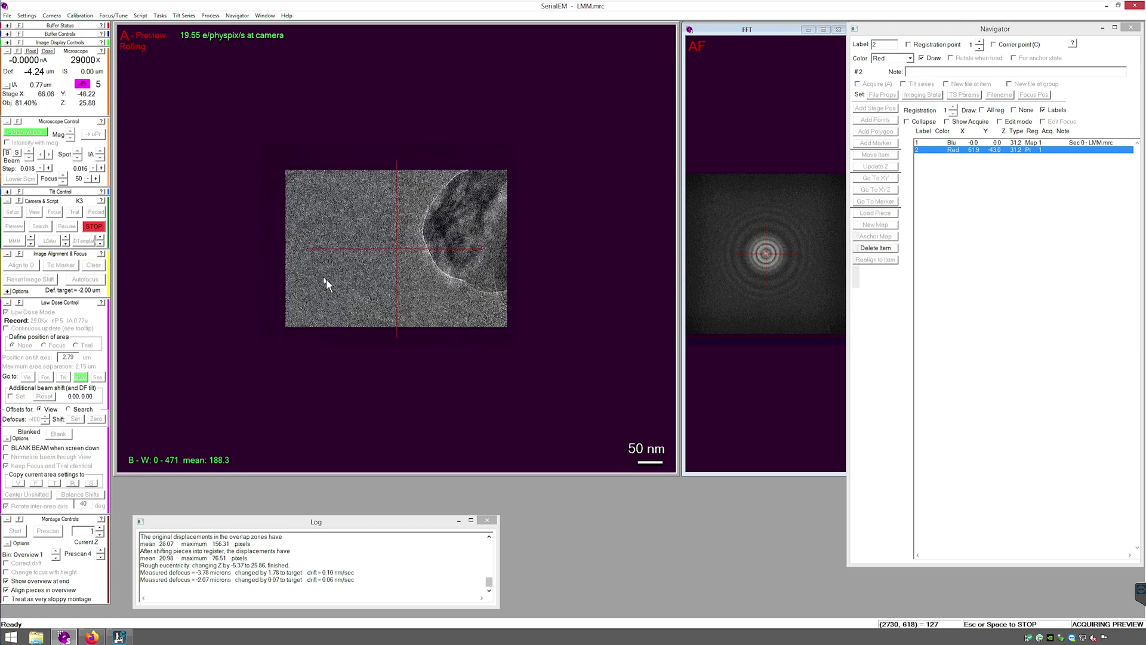
drag(350, 274, 399, 256)
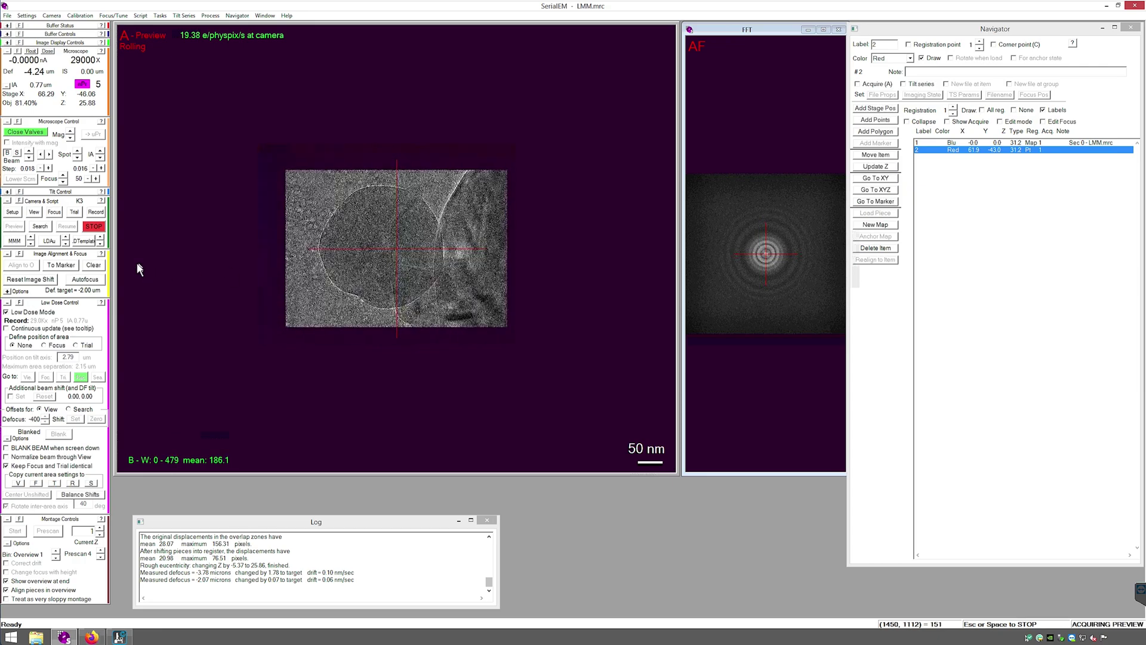
click(94, 230)
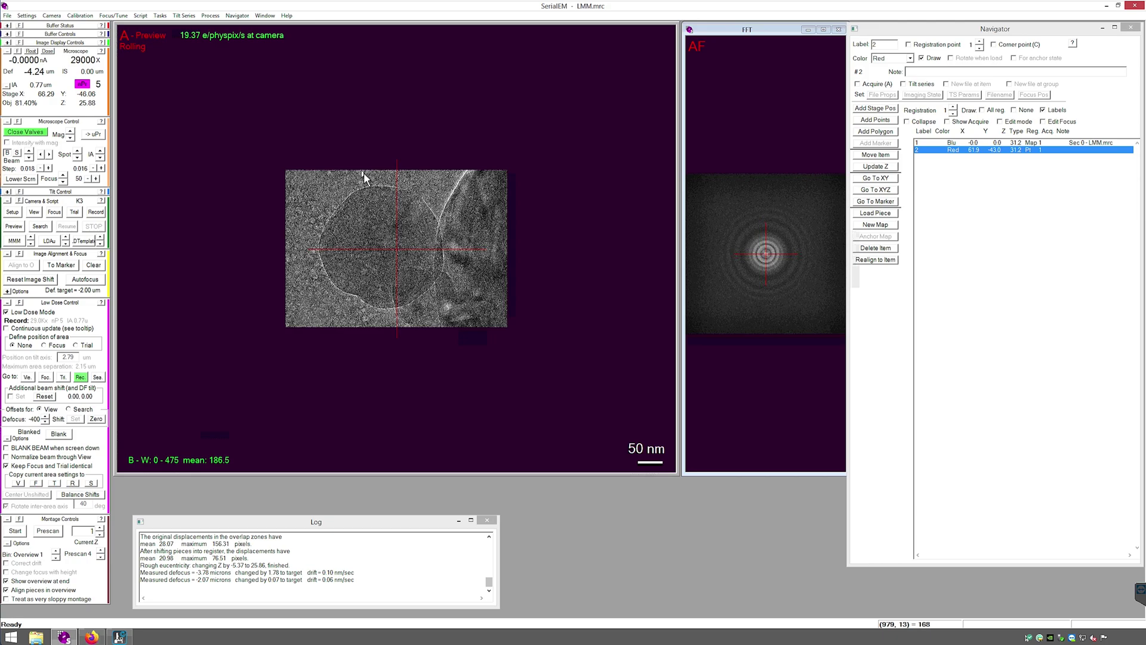
Step: Take a 320x View image and image-shift the dark particle onto the crosshair centre
click(40, 226)
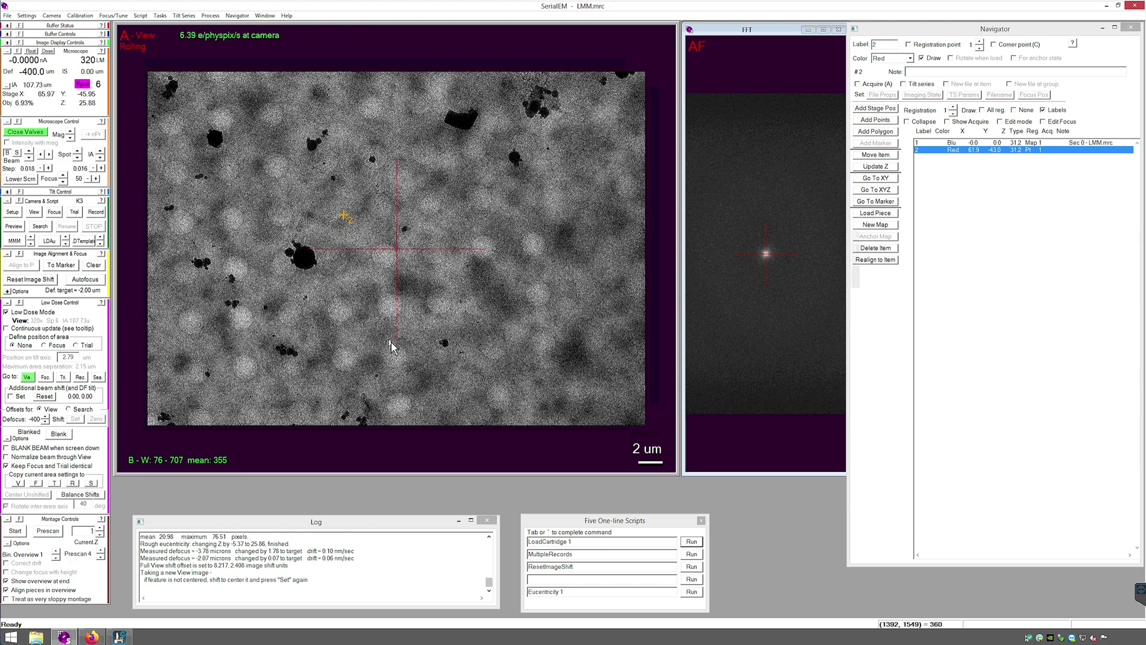
scroll(404, 346, up, 1)
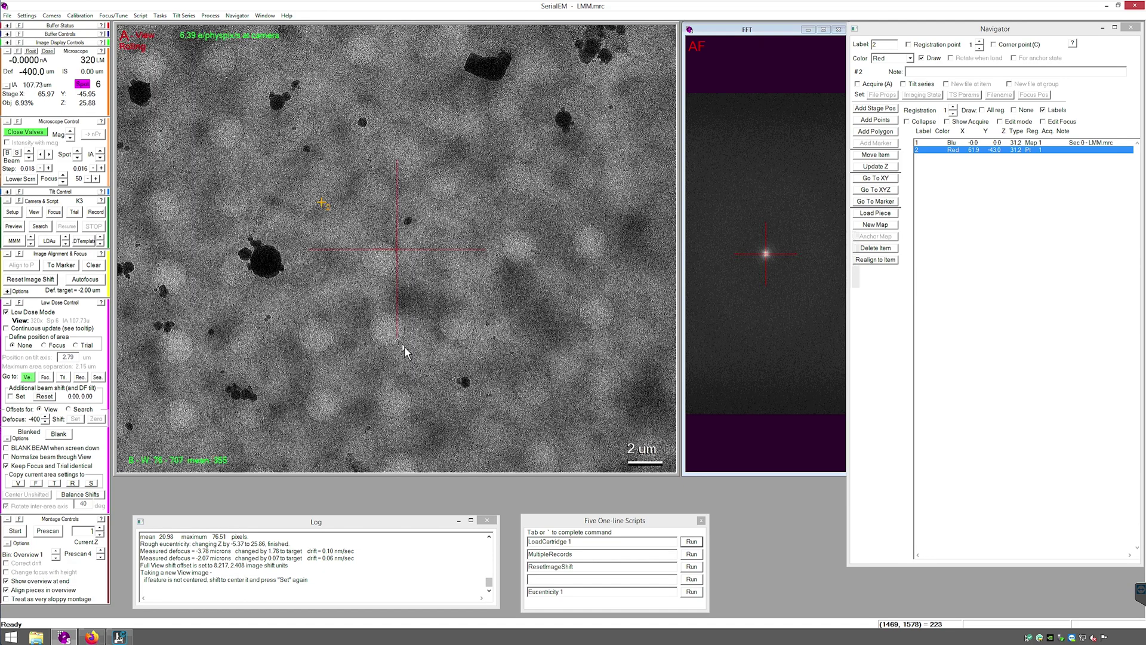
click(461, 387)
drag(461, 382, 396, 250)
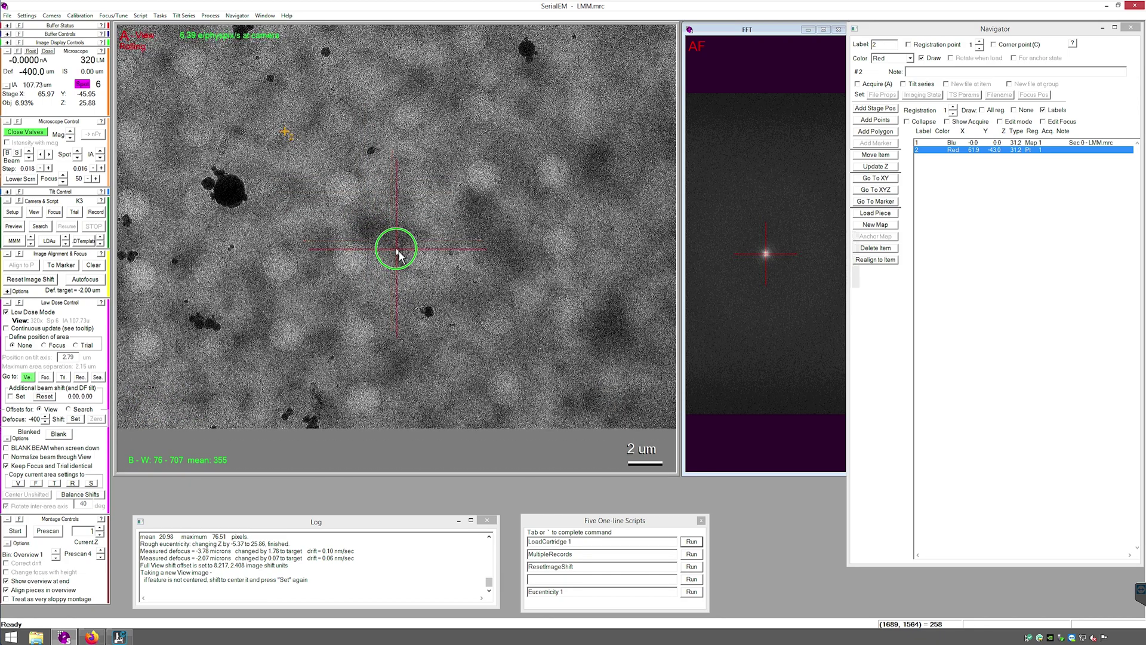
drag(399, 256, 401, 252)
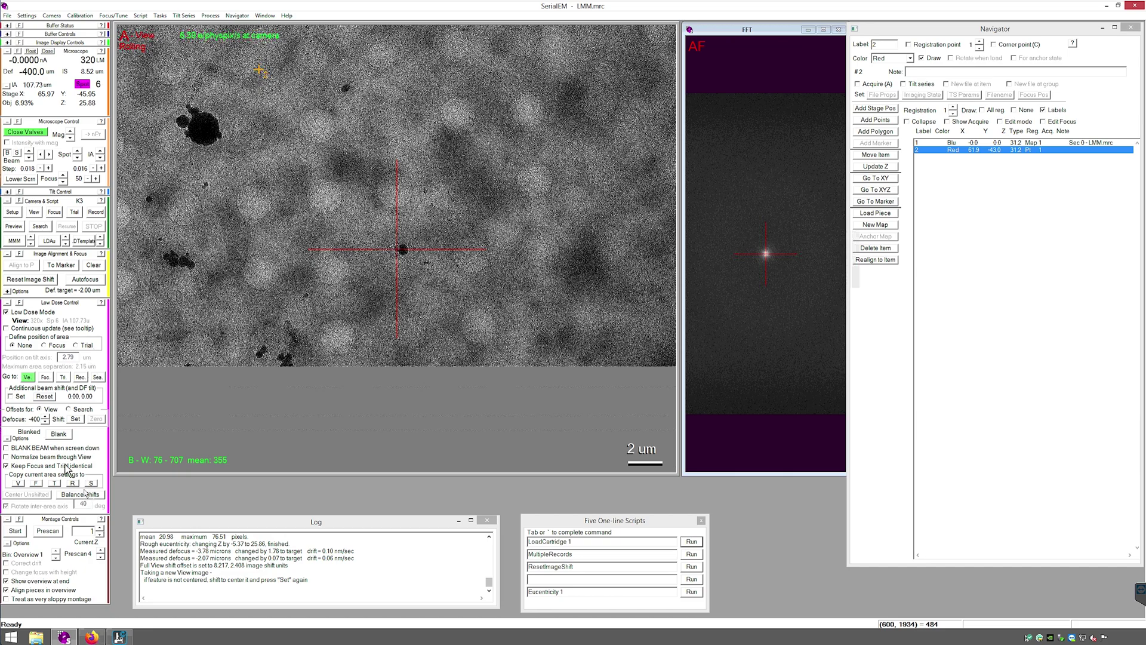
Step: Store the View shift offset, mark a particle, and move the stage to that marker
click(76, 419)
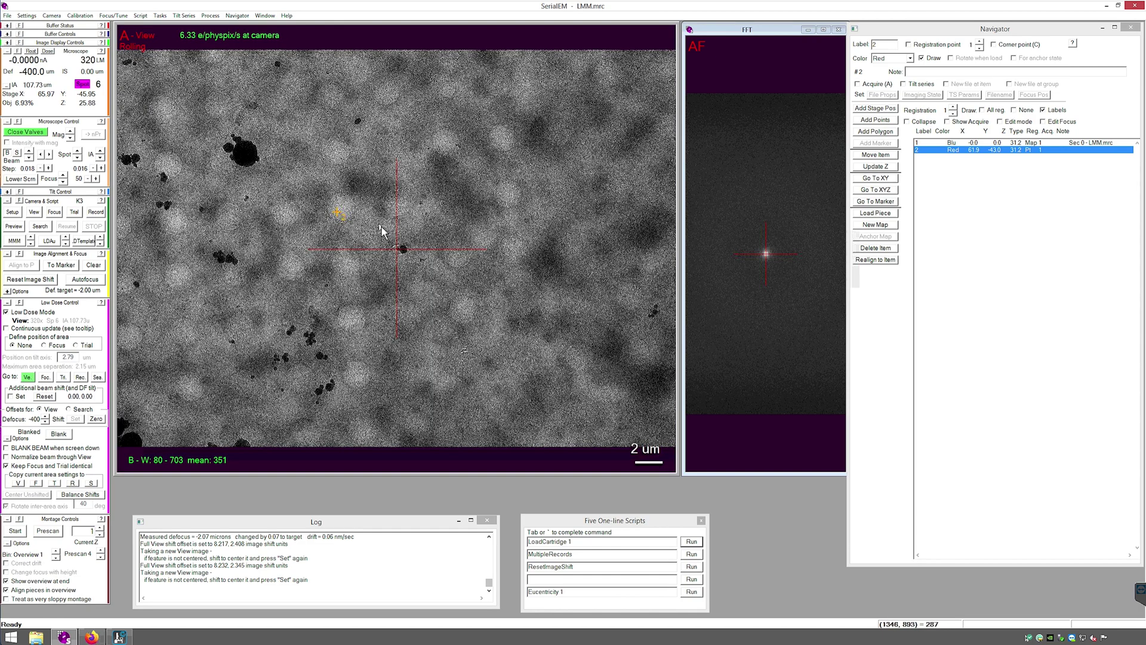
click(359, 124)
click(866, 202)
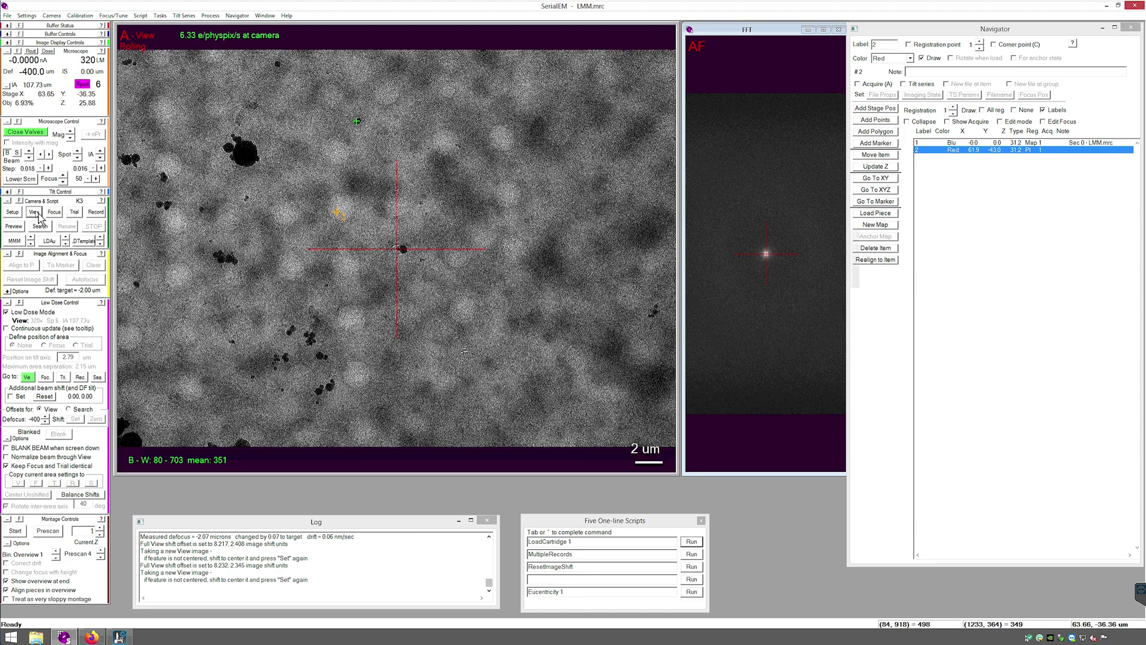
Step: Take a new View image and zoom in to confirm the particle sits on the crosshair
click(37, 212)
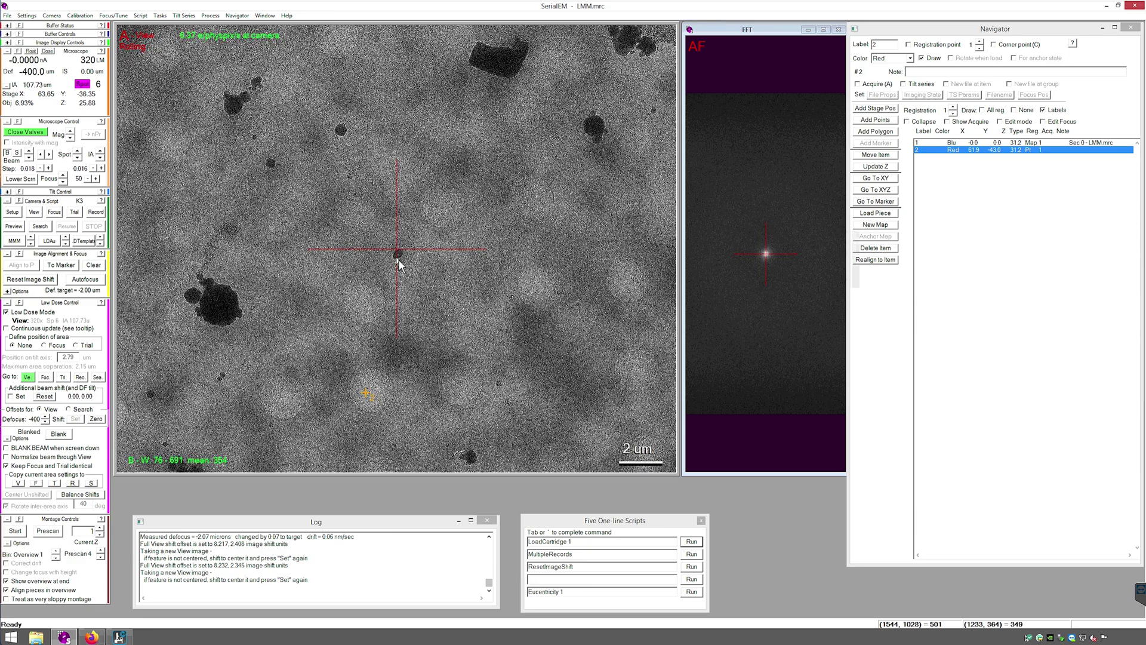
scroll(399, 263, up, 2)
scroll(400, 267, up, 2)
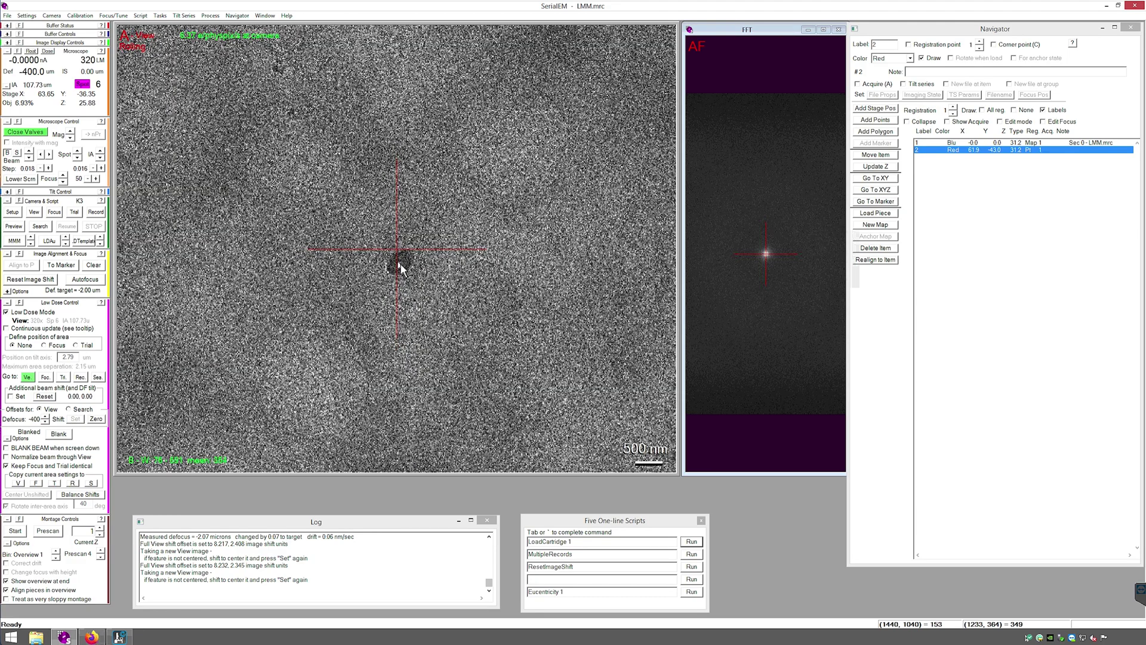
click(398, 249)
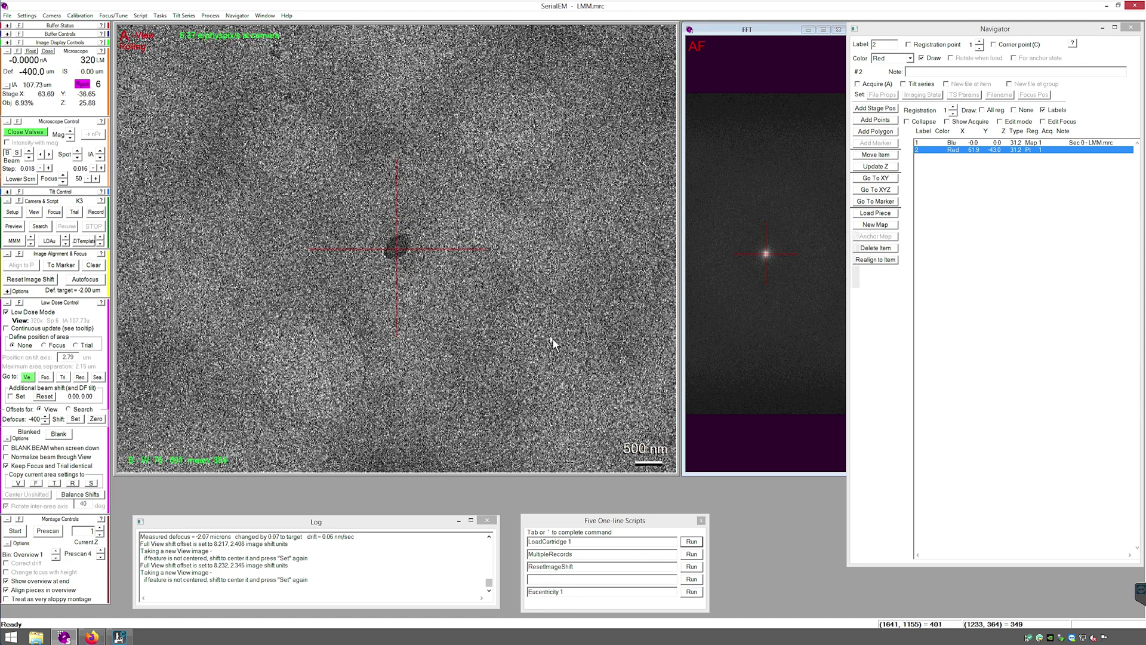
Step: Record the particle at 29000x, recentre and record again, then reacquire a 320x View image
click(100, 215)
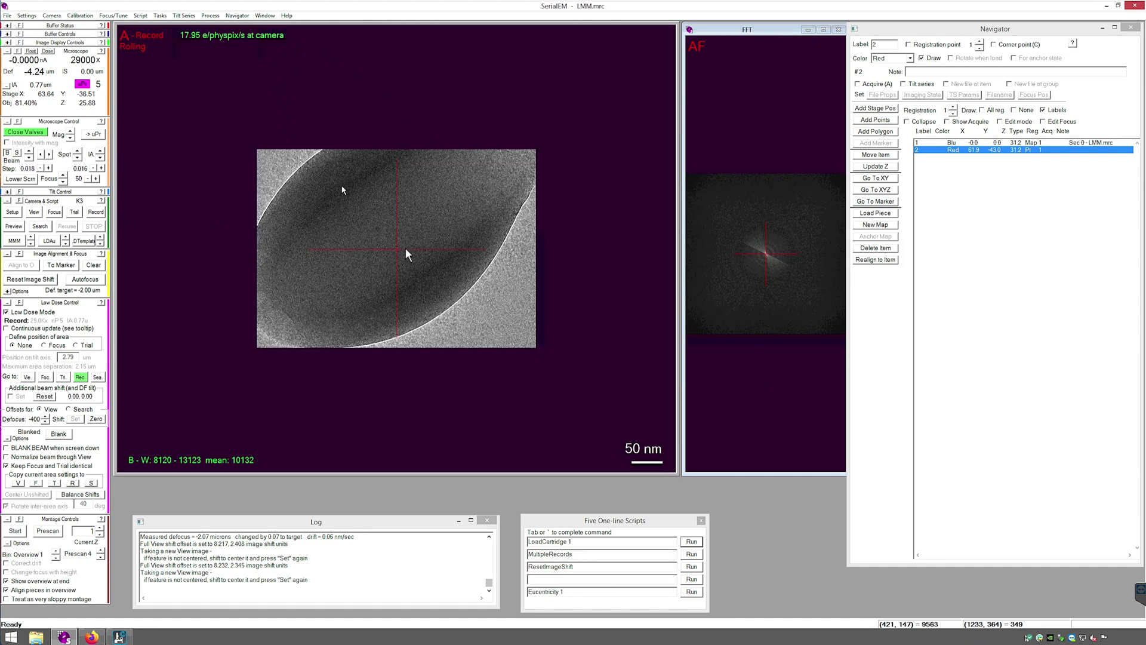
drag(385, 227, 382, 246)
click(100, 213)
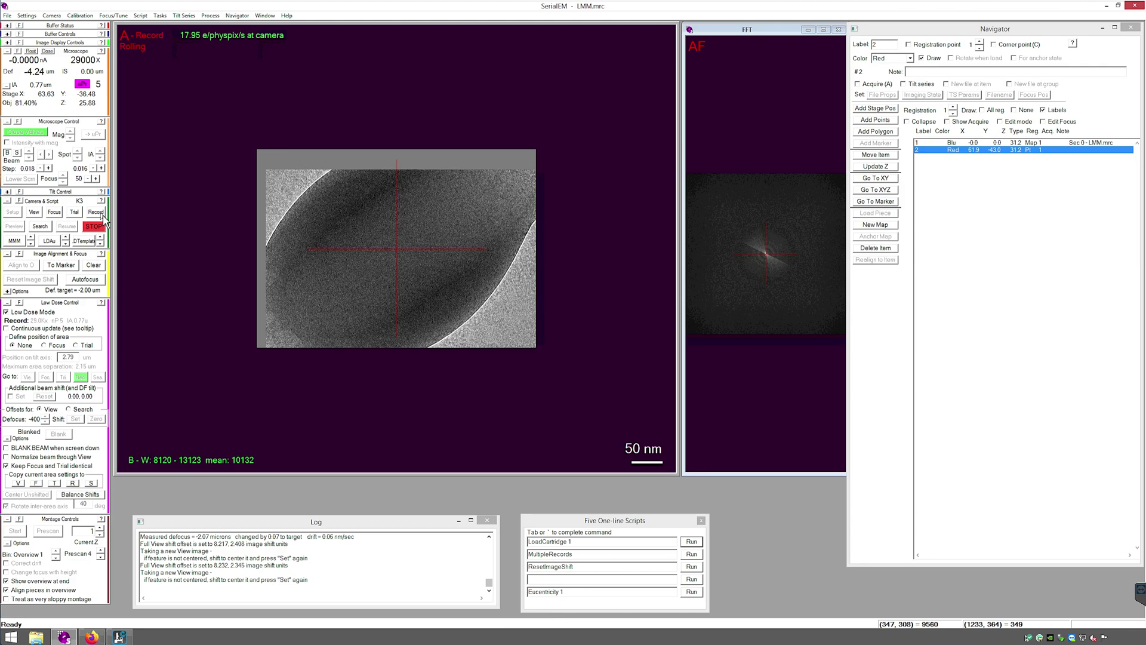
click(38, 213)
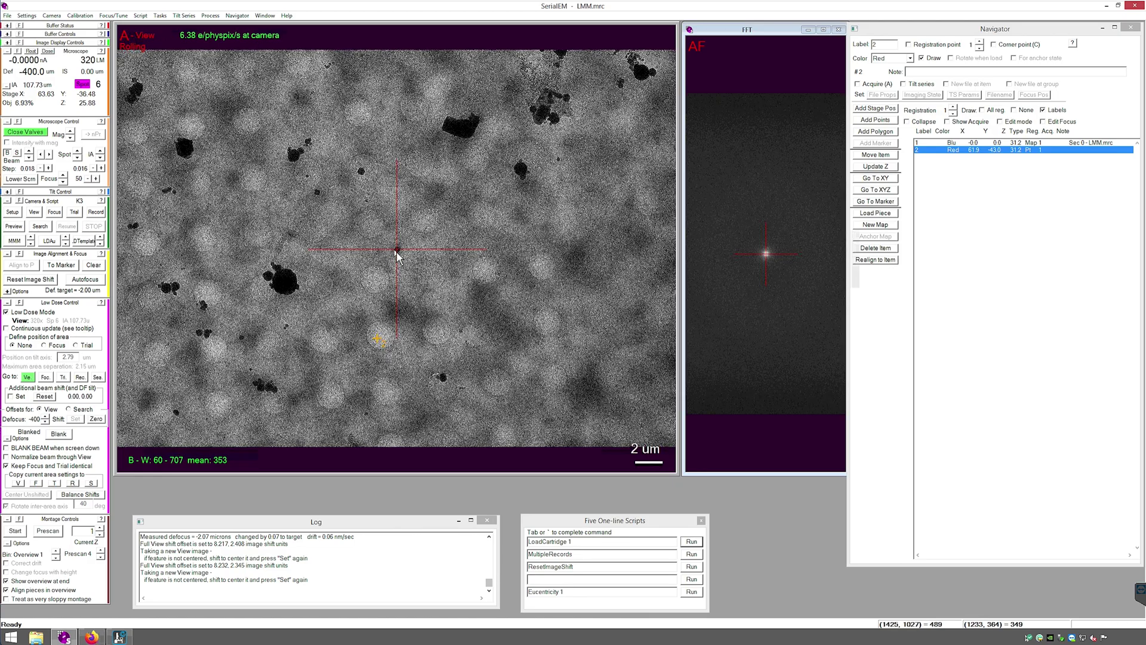
Step: Zoom the View image in and back out to check the particle's position against the crosshair
scroll(396, 252, up, 2)
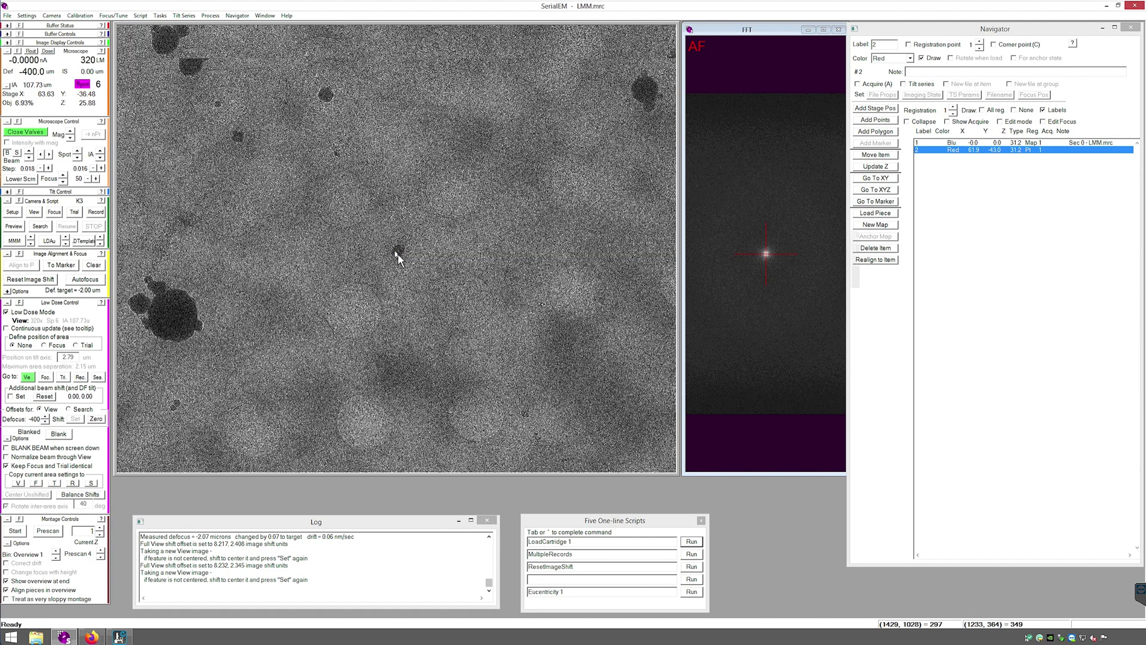
scroll(396, 252, up, 1)
scroll(398, 258, up, 3)
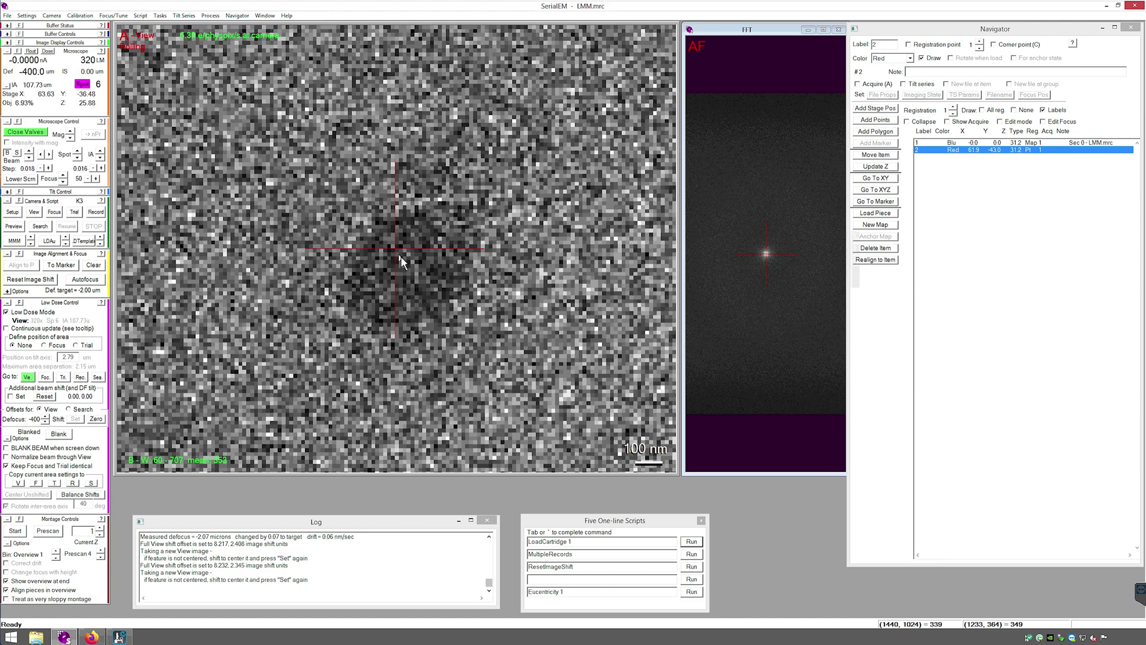
scroll(400, 256, down, 3)
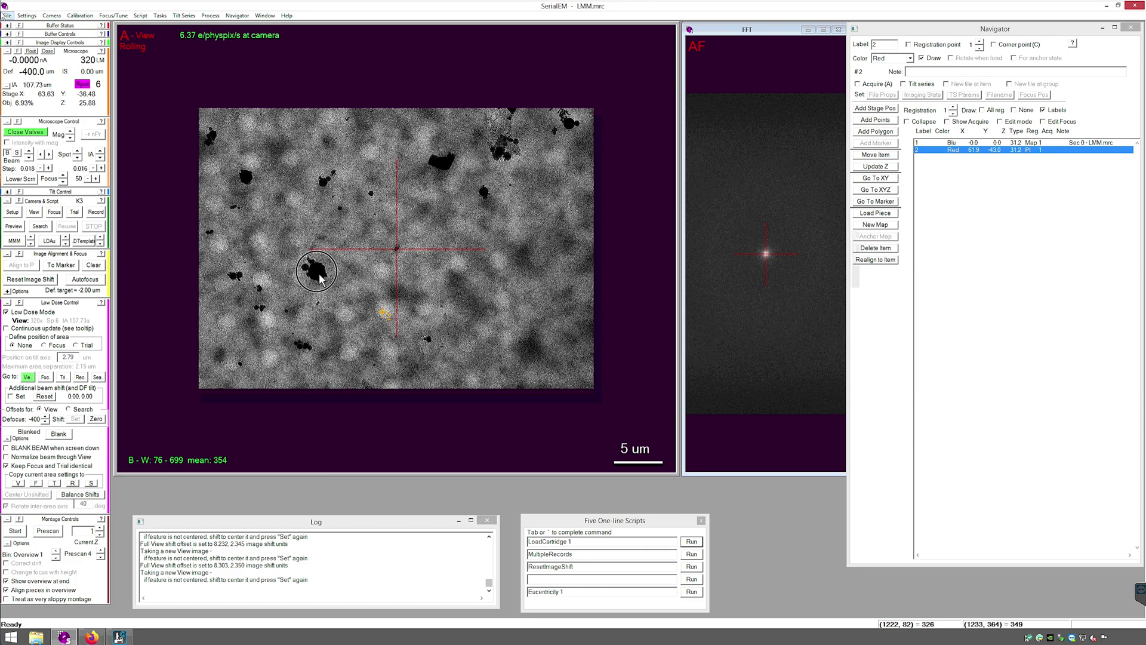
Step: Mark the larger black particle, go to the marker, and take a View image showing it centred
click(317, 272)
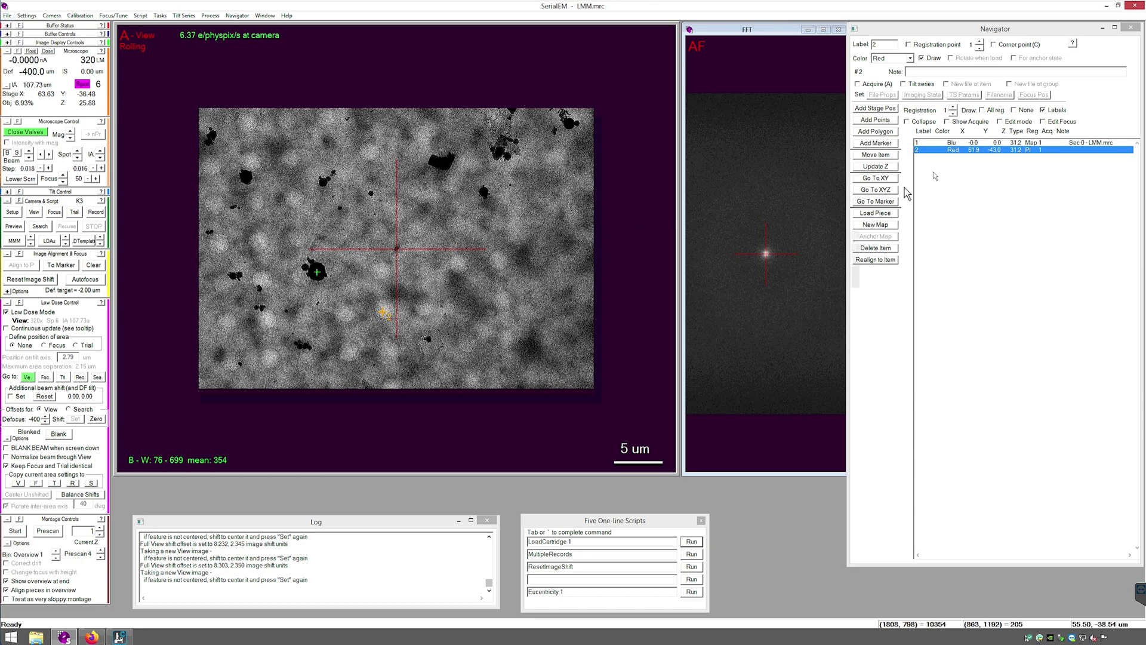
click(876, 202)
click(41, 215)
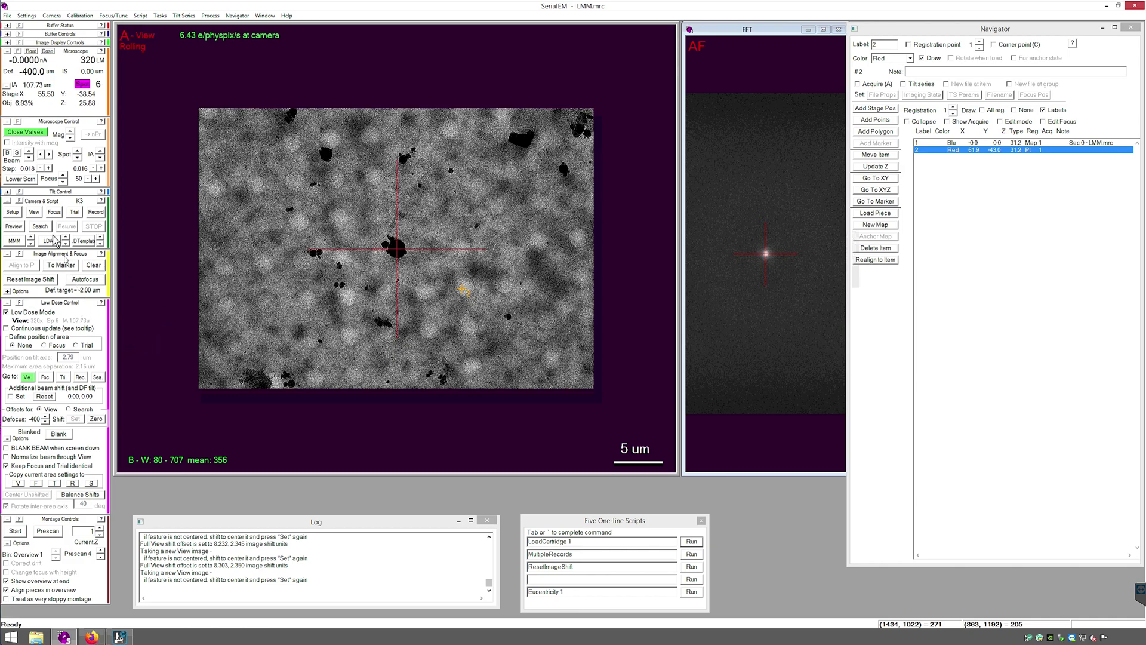
click(41, 229)
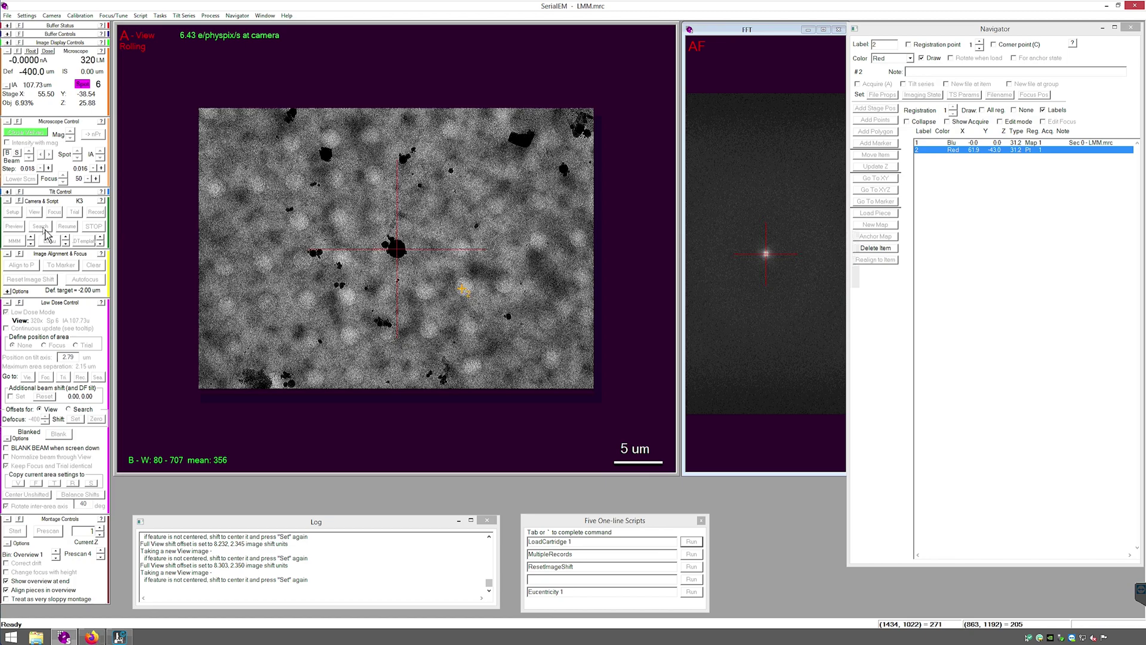
Step: Centre the particle in a Search image and set the Search shift offset to 65.939, 15.427
click(40, 226)
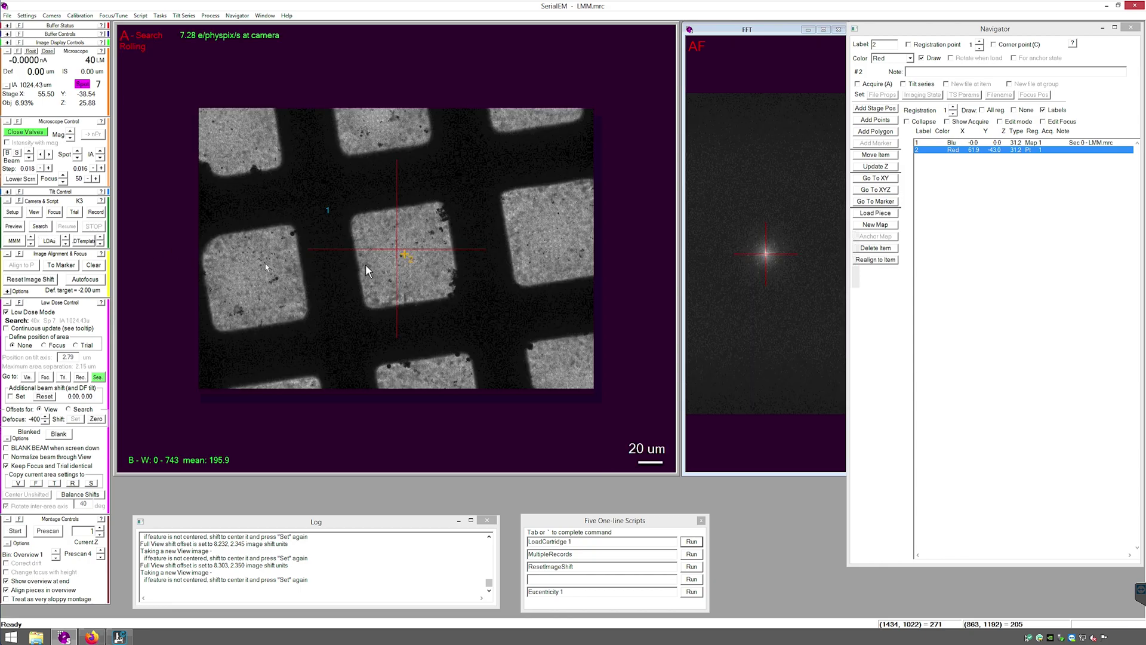
scroll(428, 248, up, 4)
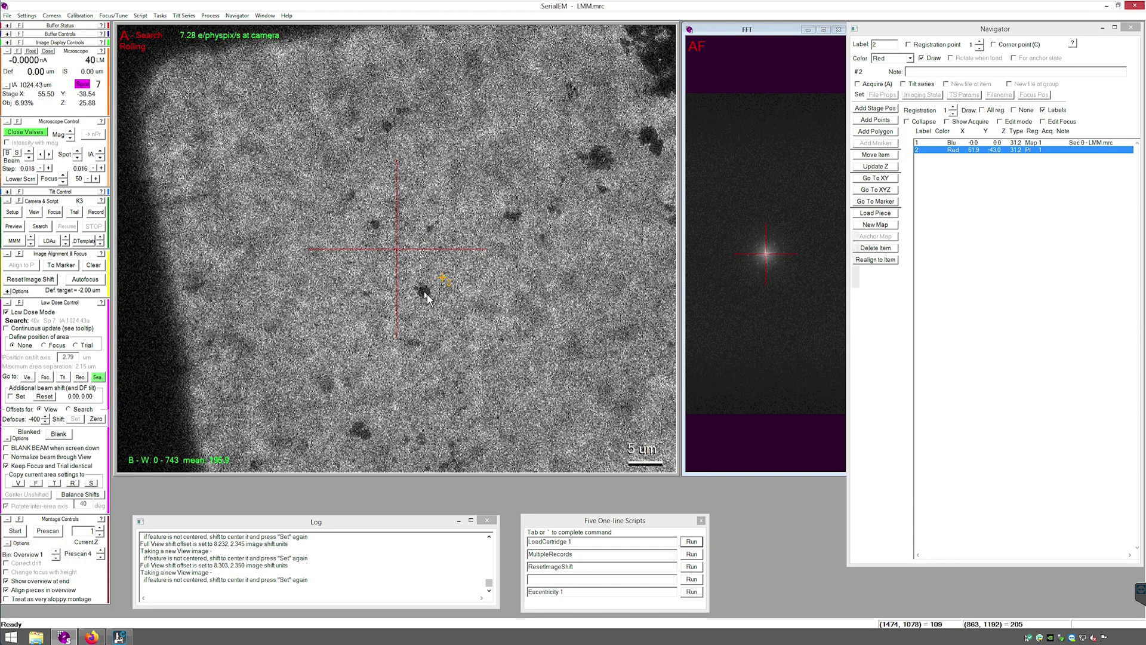
click(425, 293)
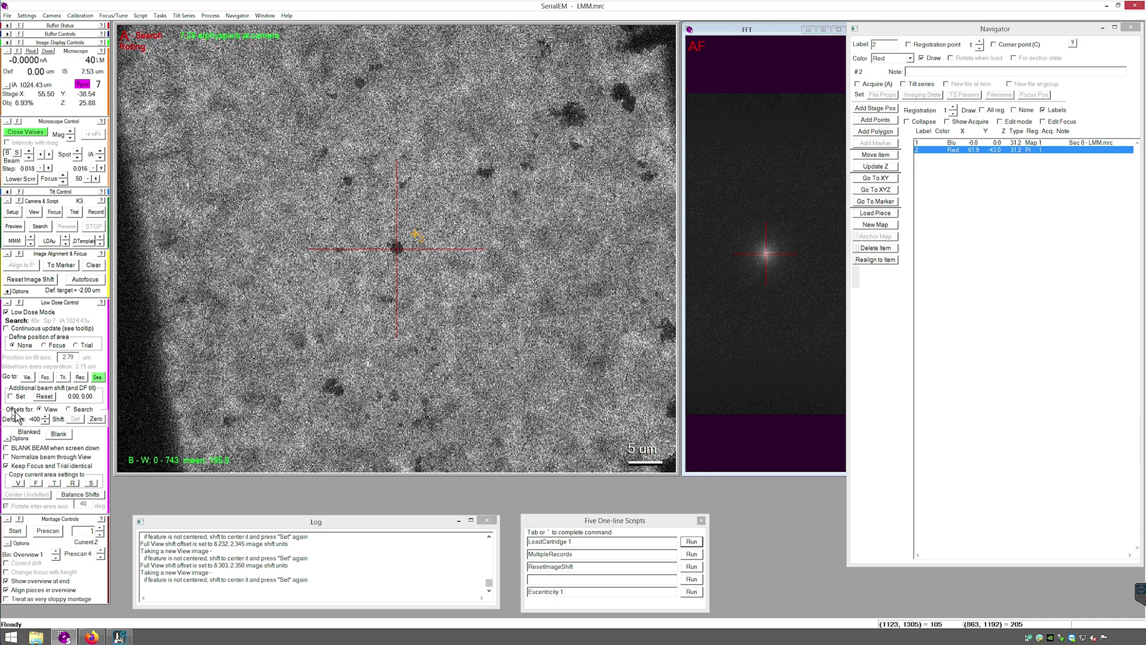
click(75, 410)
click(74, 419)
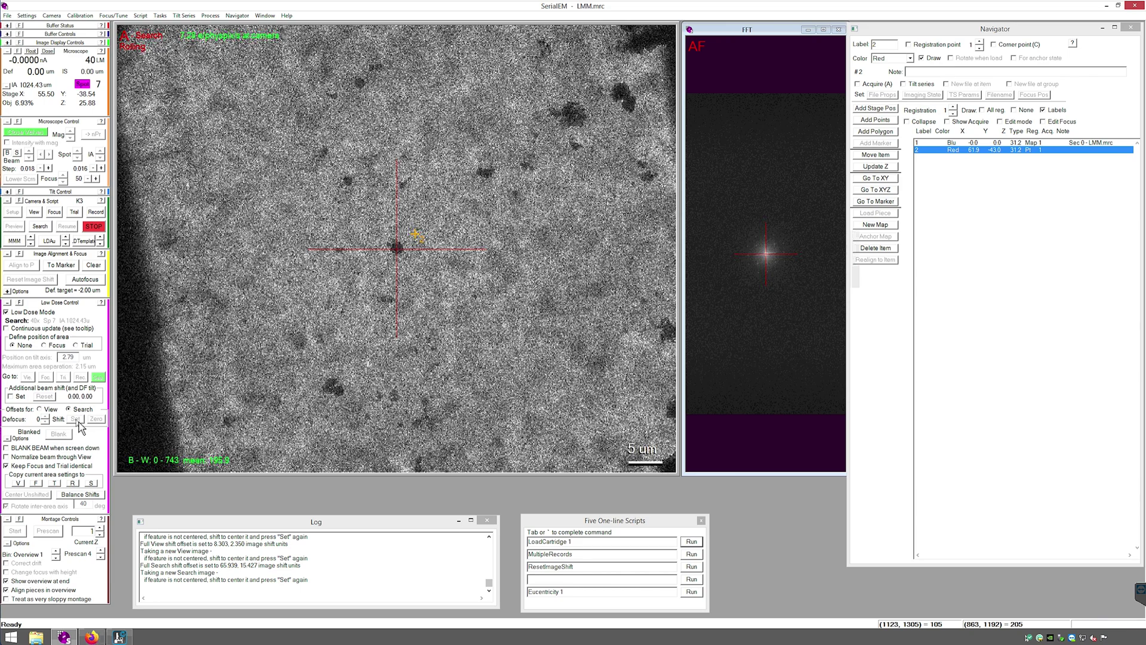